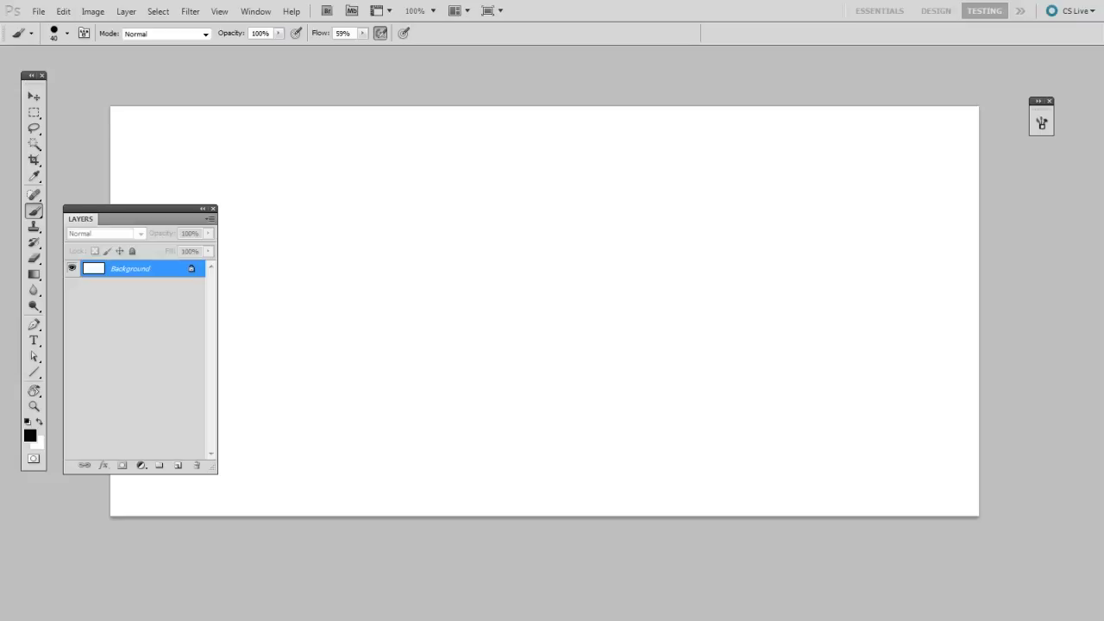
# Open the Brush panel from the Window menu.
pyautogui.click(264, 12)
pyautogui.click(264, 12)
pyautogui.click(265, 13)
pyautogui.click(274, 117)
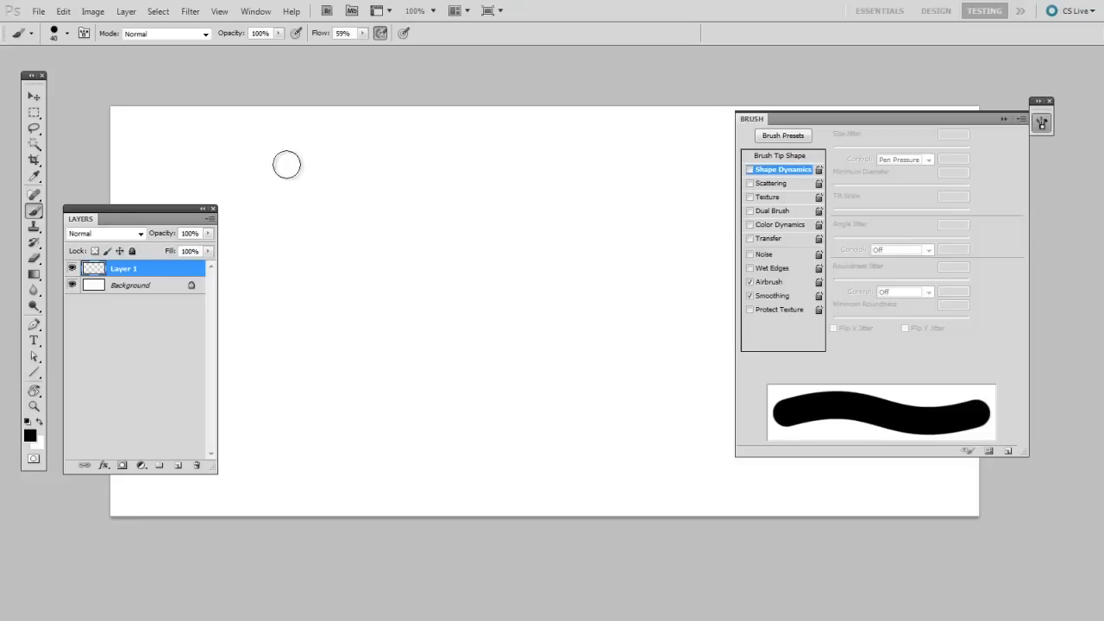
pyautogui.moveTo(251, 166)
pyautogui.mouseDown()
pyautogui.moveTo(596, 161)
pyautogui.moveTo(338, 319)
pyautogui.mouseUp()
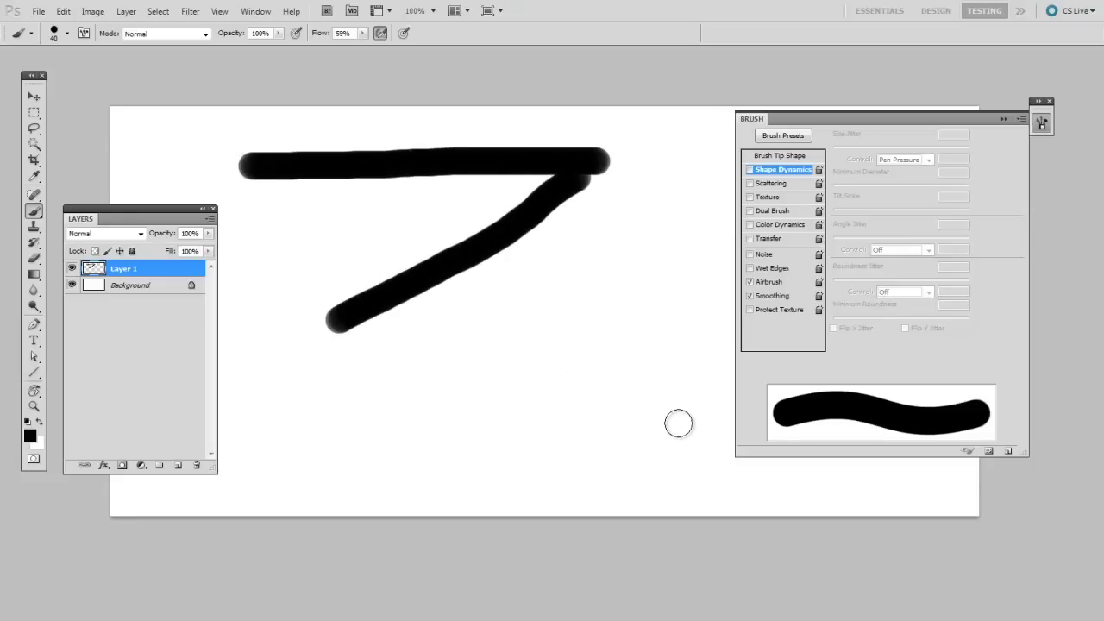
pyautogui.hotkey('ctrl', 'alt', 'z')
pyautogui.hotkey('ctrl', 'alt', 'z')
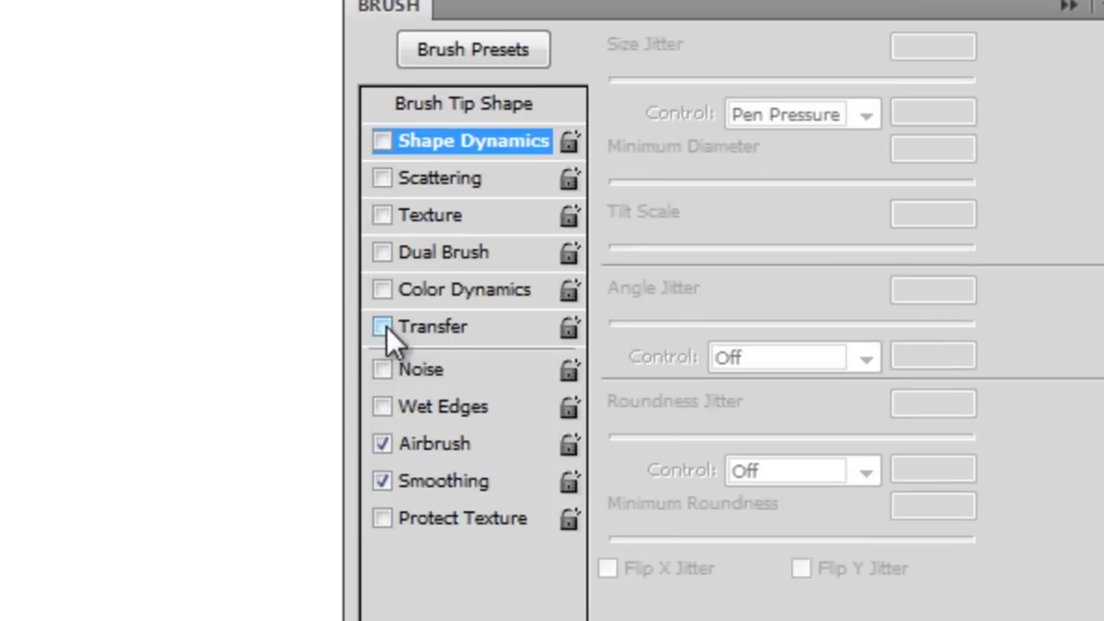
# Enable Transfer in the Brush panel and set Opacity Jitter Control to Pen Pressure.
pyautogui.click(382, 327)
pyautogui.click(436, 331)
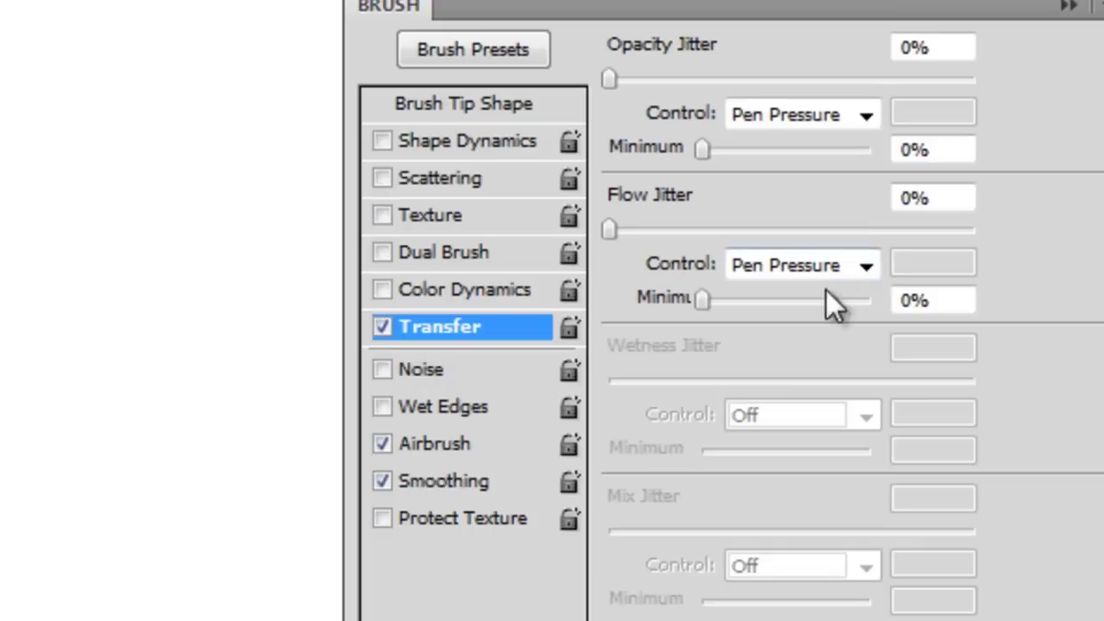
pyautogui.click(840, 112)
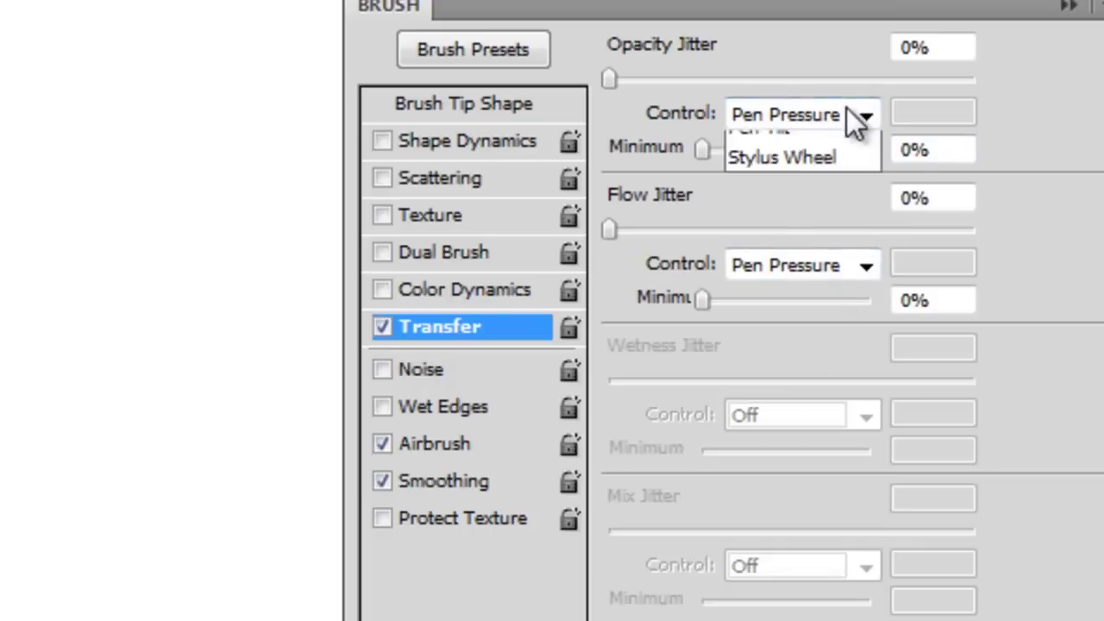
pyautogui.click(831, 207)
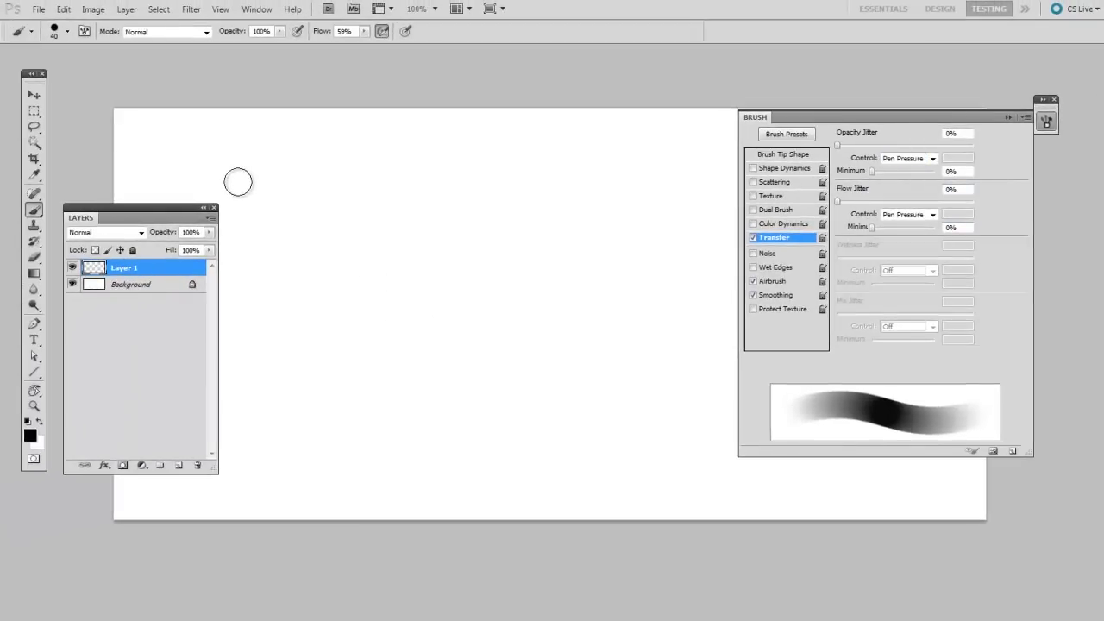
# Paint two thick pressure-faded strokes, then three thin grey-to-black strokes with a smaller brush.
pyautogui.moveTo(239, 182); pyautogui.dragTo(638, 183)
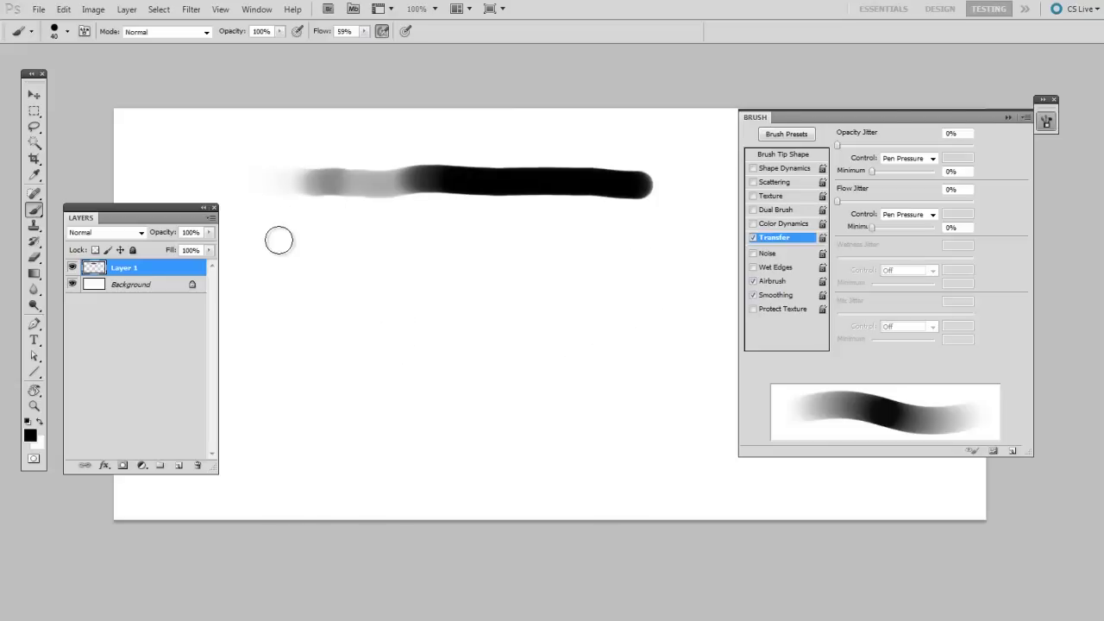
pyautogui.moveTo(287, 234); pyautogui.dragTo(642, 237)
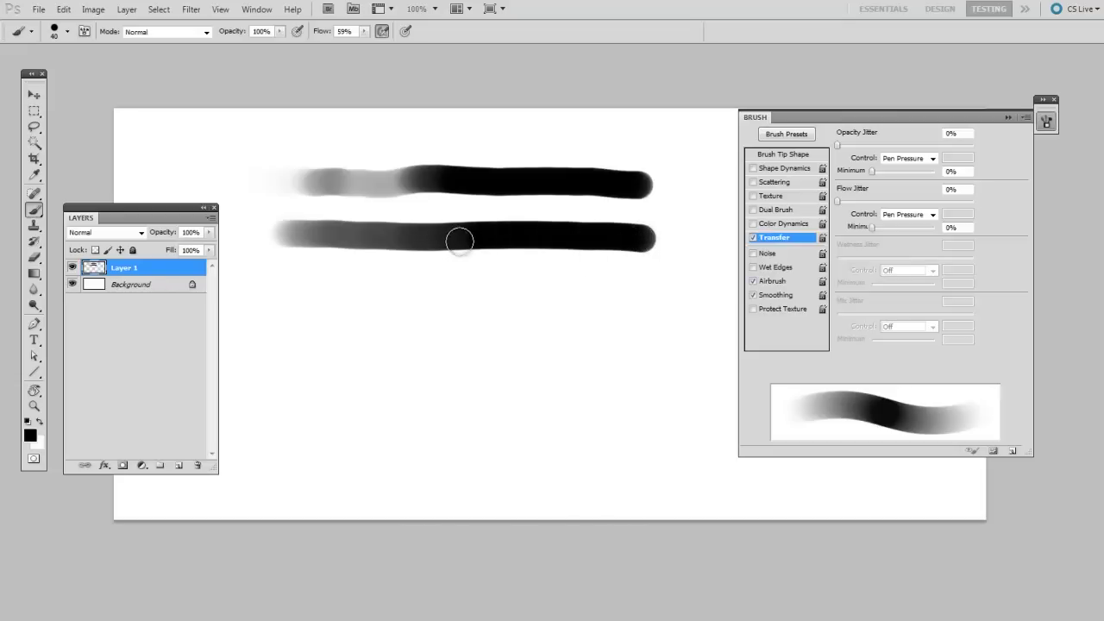
pyautogui.press('[')
pyautogui.press('[')
pyautogui.press('[')
pyautogui.press('[')
pyautogui.press('[')
pyautogui.moveTo(288, 272); pyautogui.dragTo(588, 274)
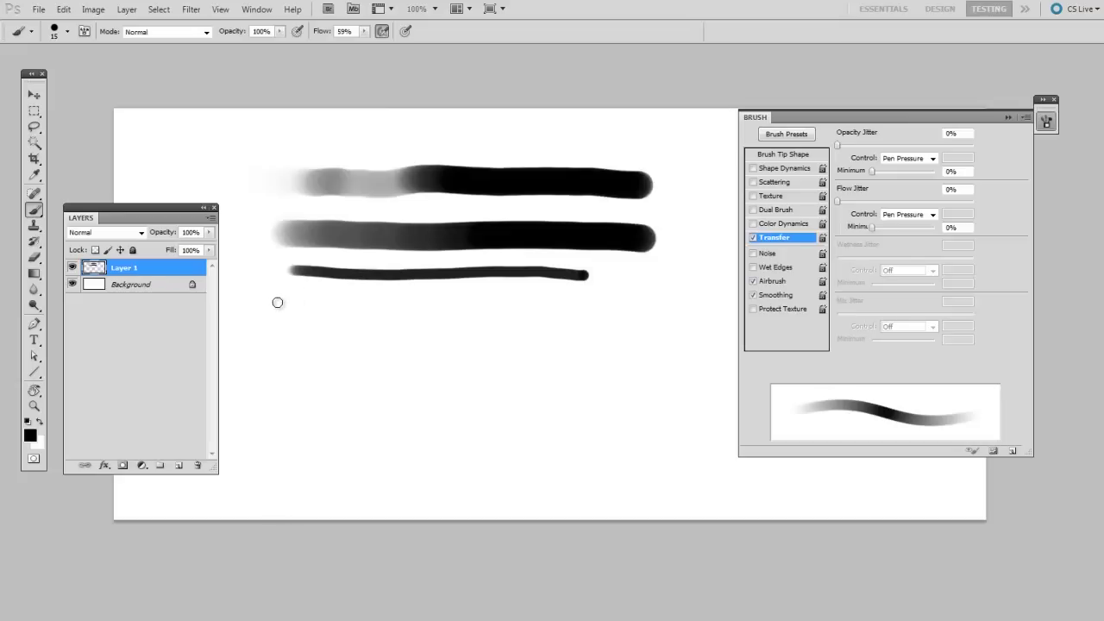
pyautogui.moveTo(322, 296); pyautogui.dragTo(595, 301)
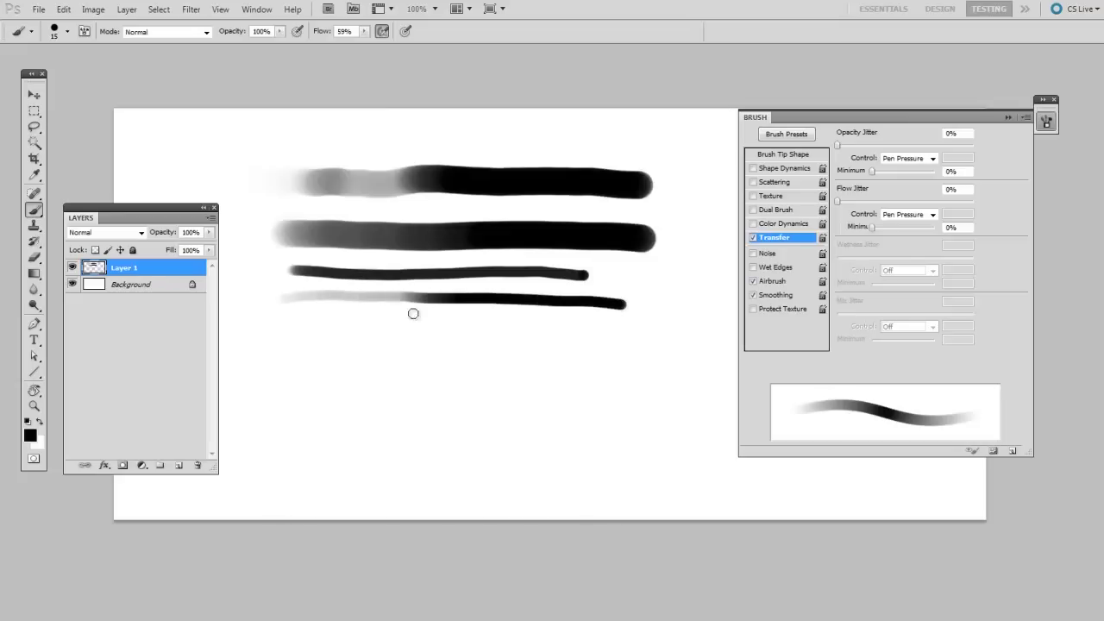
pyautogui.moveTo(291, 319); pyautogui.dragTo(638, 326)
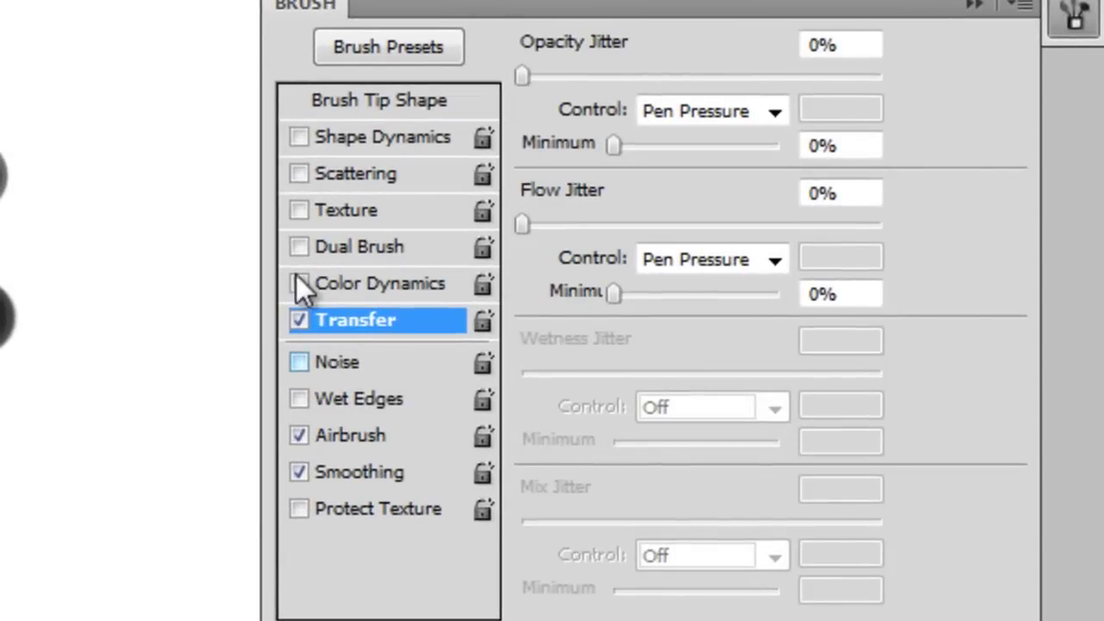
# Turn off Transfer, enable Shape Dynamics and set Minimum Diameter to 1%.
pyautogui.click(300, 323)
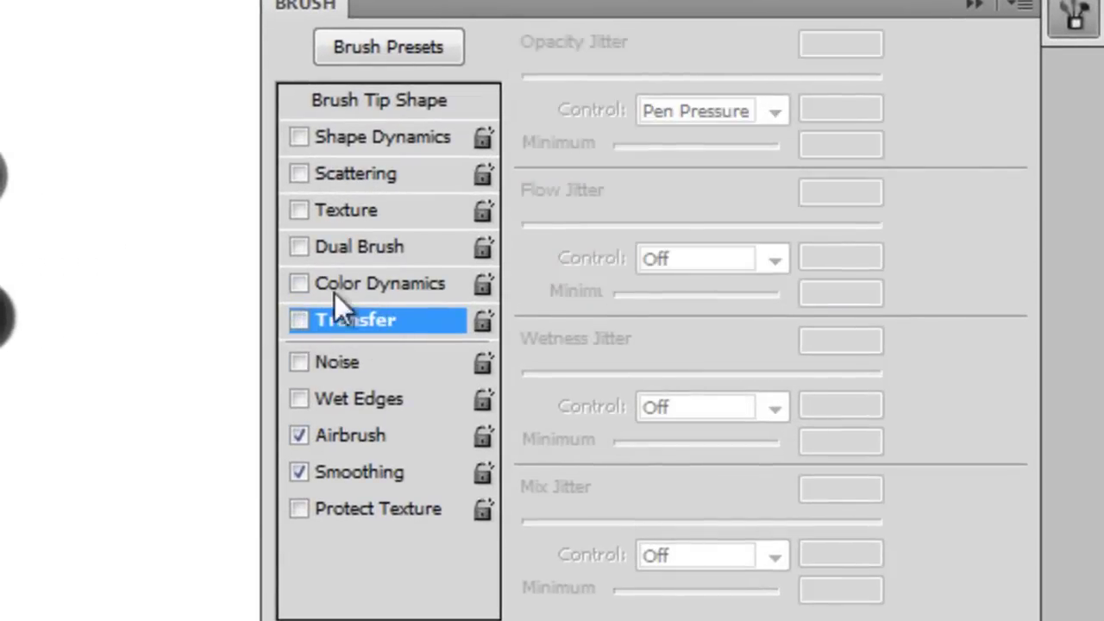
pyautogui.click(390, 139)
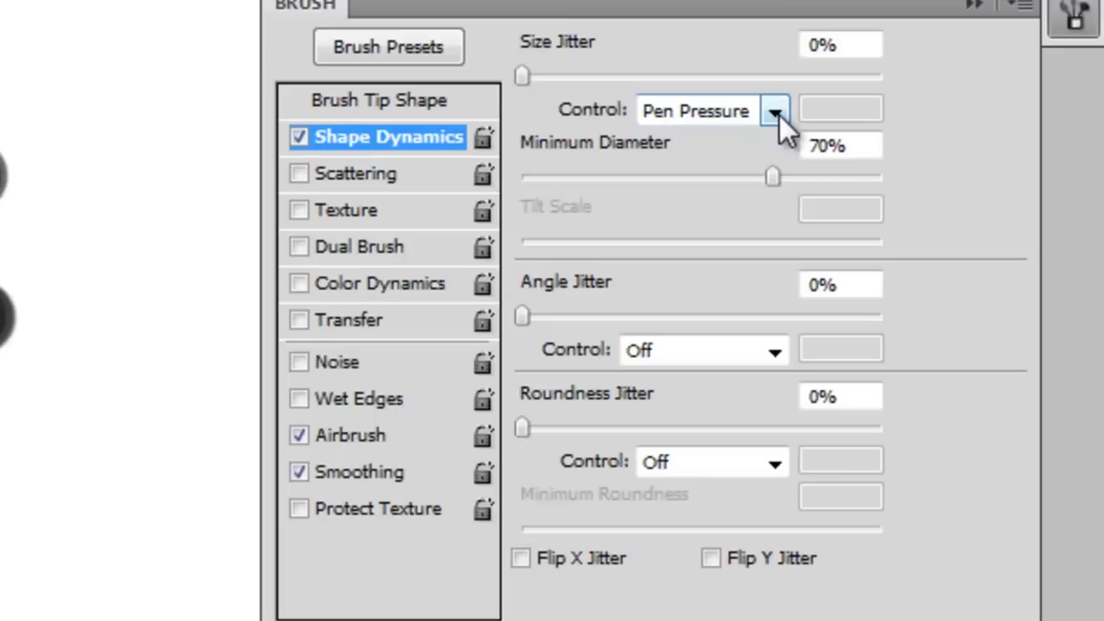
pyautogui.moveTo(771, 177); pyautogui.dragTo(744, 183)
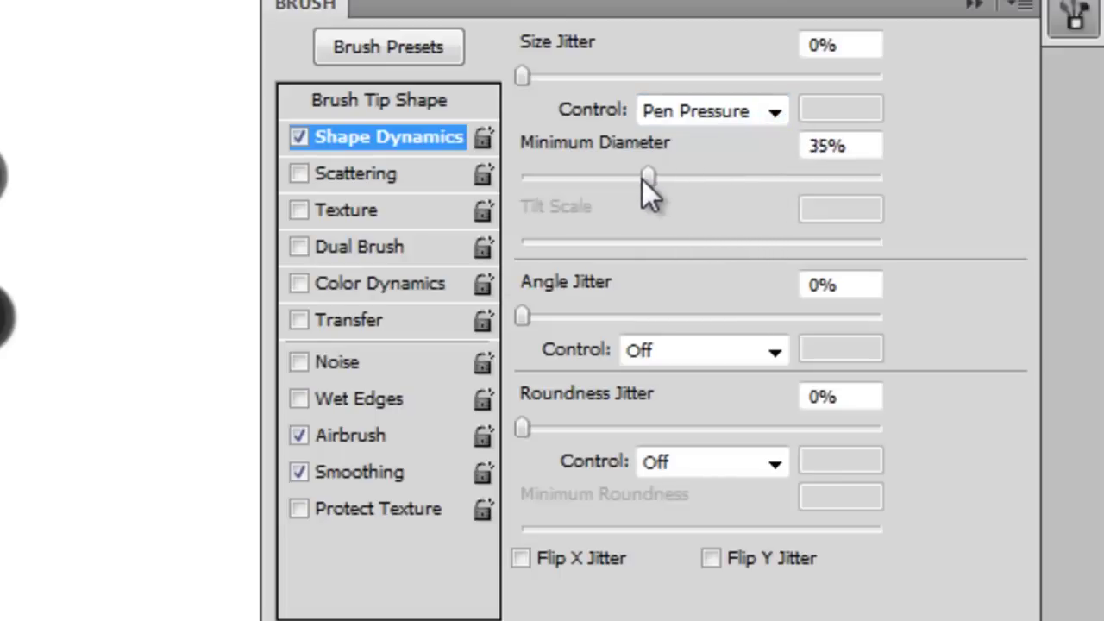
pyautogui.moveTo(647, 191); pyautogui.dragTo(554, 201)
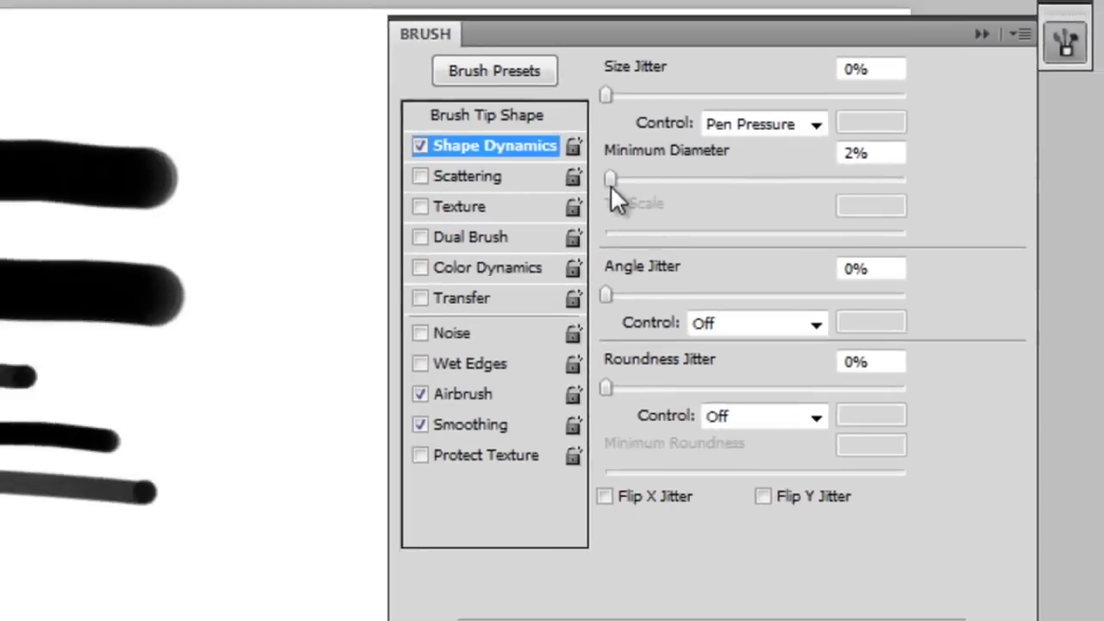
pyautogui.moveTo(529, 189); pyautogui.dragTo(525, 189)
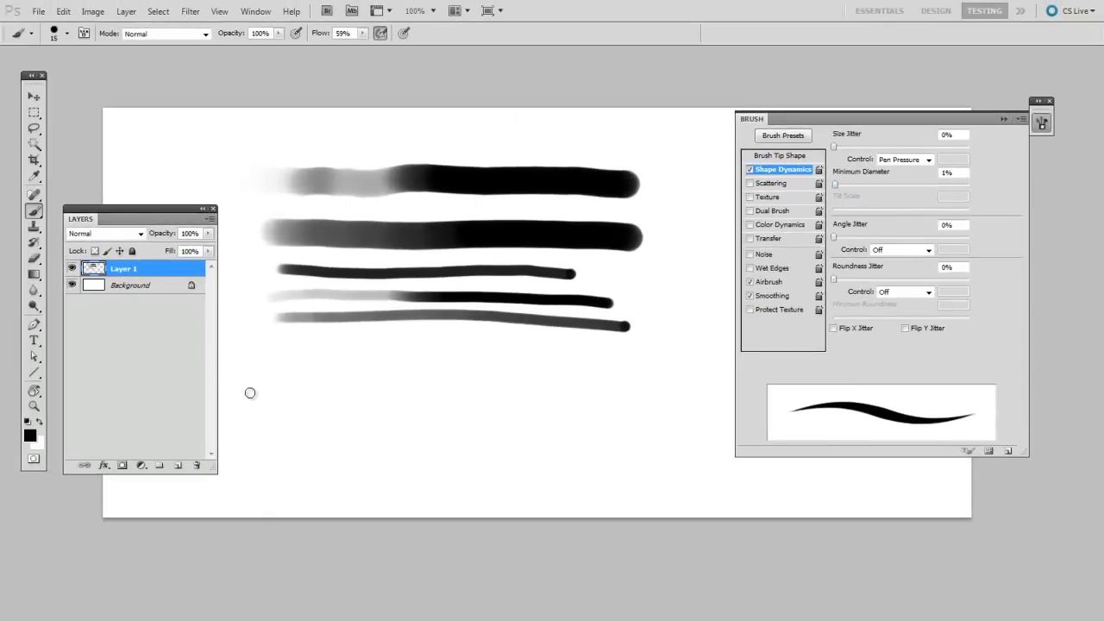
# Paint tapered pressure-sized strokes with a larger brush, then thin wavy strokes with a smaller one.
pyautogui.press(']')
pyautogui.press(']')
pyautogui.press(']')
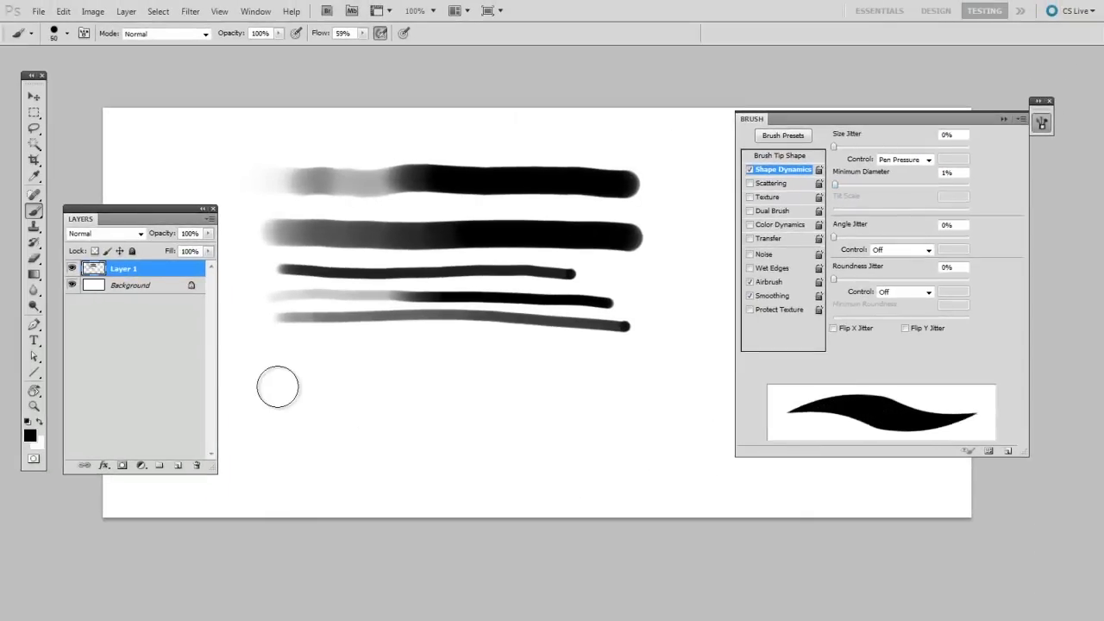
pyautogui.moveTo(263, 392); pyautogui.dragTo(627, 391)
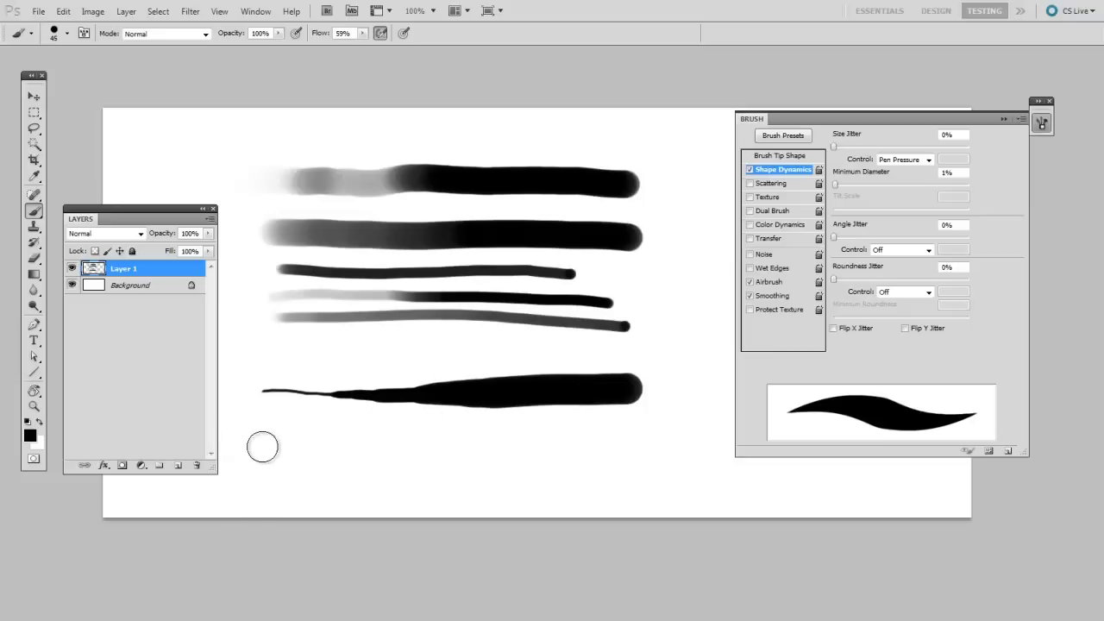
pyautogui.moveTo(263, 445)
pyautogui.mouseDown()
pyautogui.moveTo(399, 451)
pyautogui.moveTo(554, 434)
pyautogui.moveTo(678, 470)
pyautogui.mouseUp()
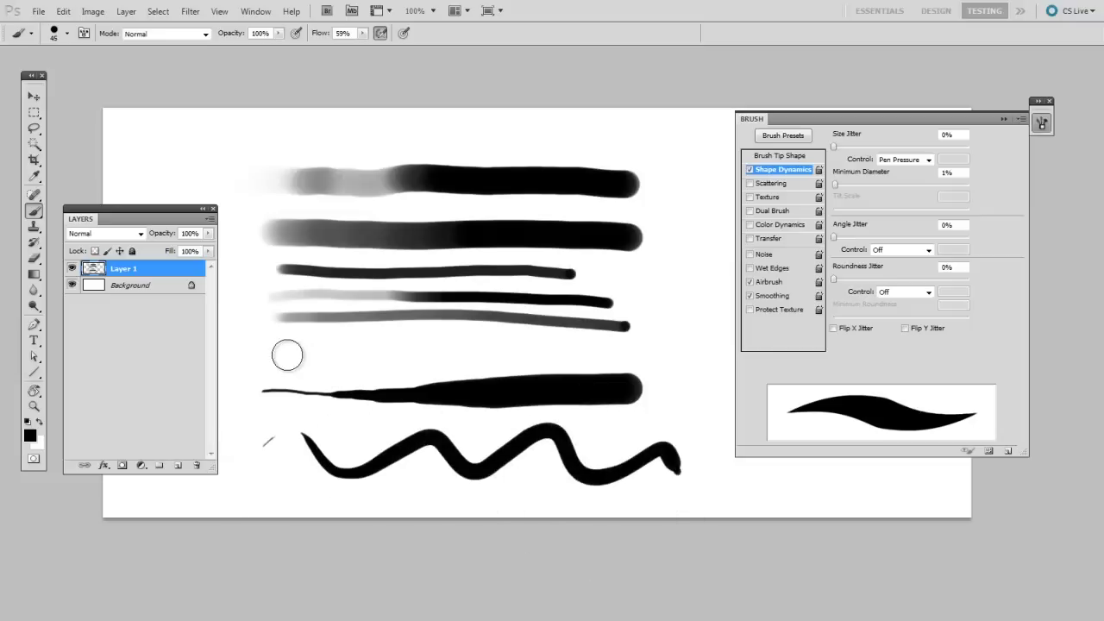
pyautogui.press('[')
pyautogui.press('[')
pyautogui.press('[')
pyautogui.moveTo(306, 339)
pyautogui.mouseDown()
pyautogui.moveTo(305, 378)
pyautogui.moveTo(392, 349)
pyautogui.moveTo(590, 345)
pyautogui.mouseUp()
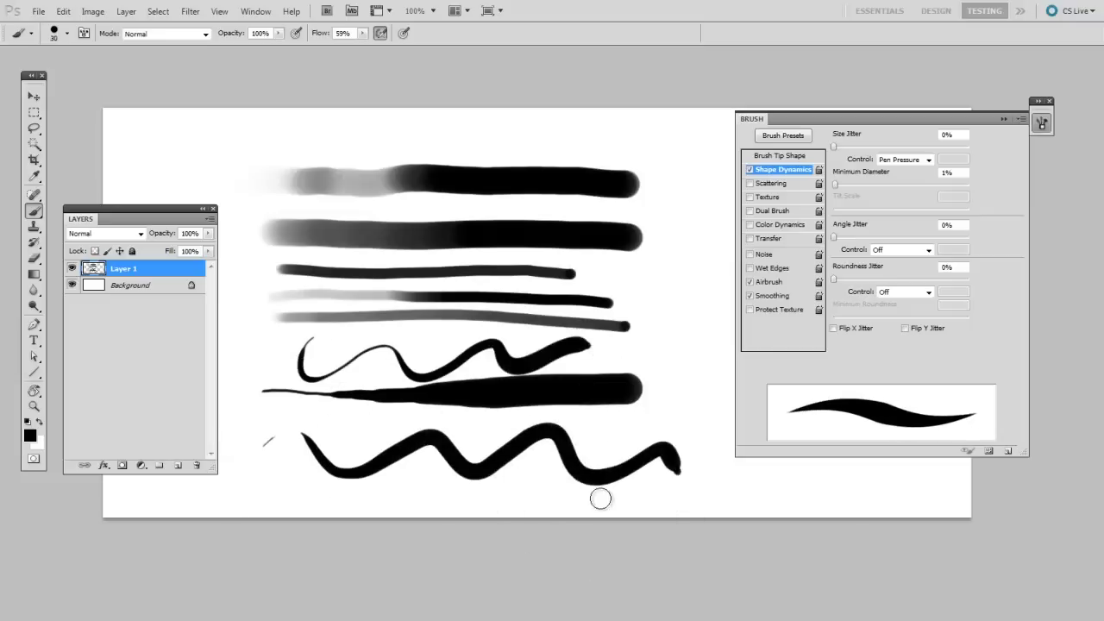
pyautogui.moveTo(249, 305)
pyautogui.mouseDown()
pyautogui.moveTo(244, 372)
pyautogui.moveTo(287, 466)
pyautogui.mouseUp()
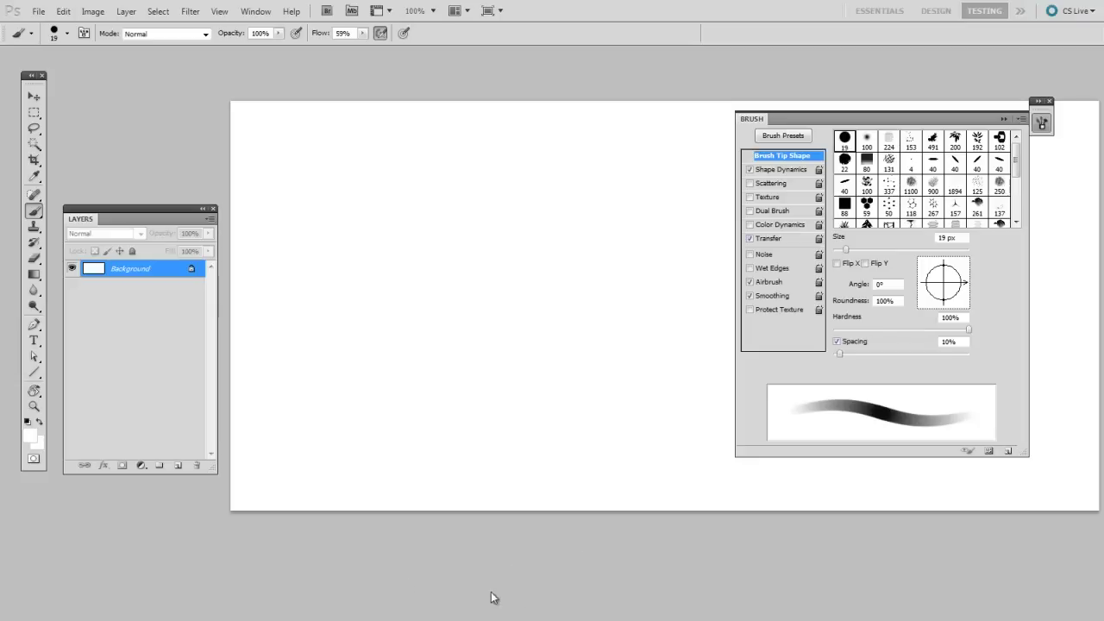
# Add a new empty layer and set the foreground colour to black.
pyautogui.rightClick(335, 349)
pyautogui.press('Escape')
pyautogui.hotkey('ctrl', 'shift', 'alt', 'n')
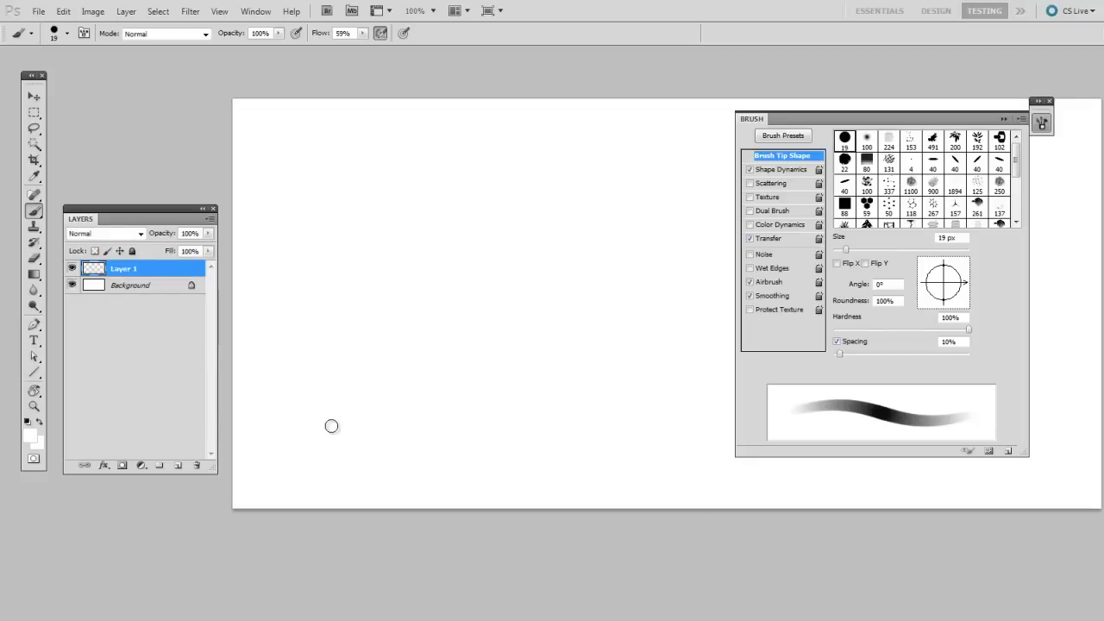
pyautogui.click(41, 439)
pyautogui.moveTo(627, 360); pyautogui.dragTo(603, 353)
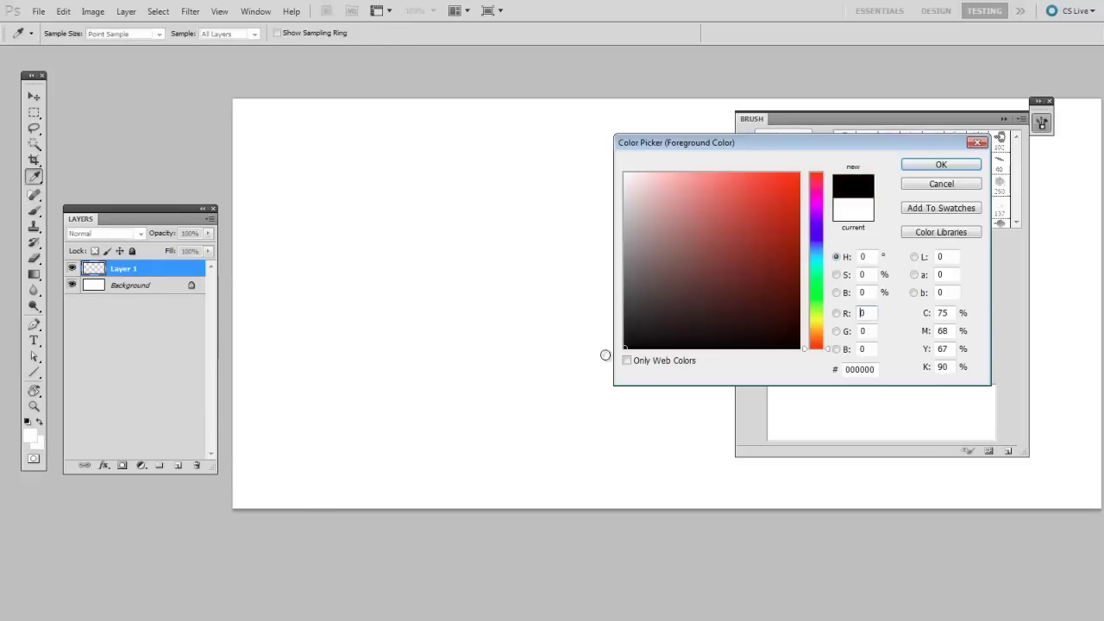
pyautogui.click(938, 166)
# Enlarge the brush to 50 px and paint wavy strokes fading from grey to black.
pyautogui.press(']')
pyautogui.press(']')
pyautogui.press(']')
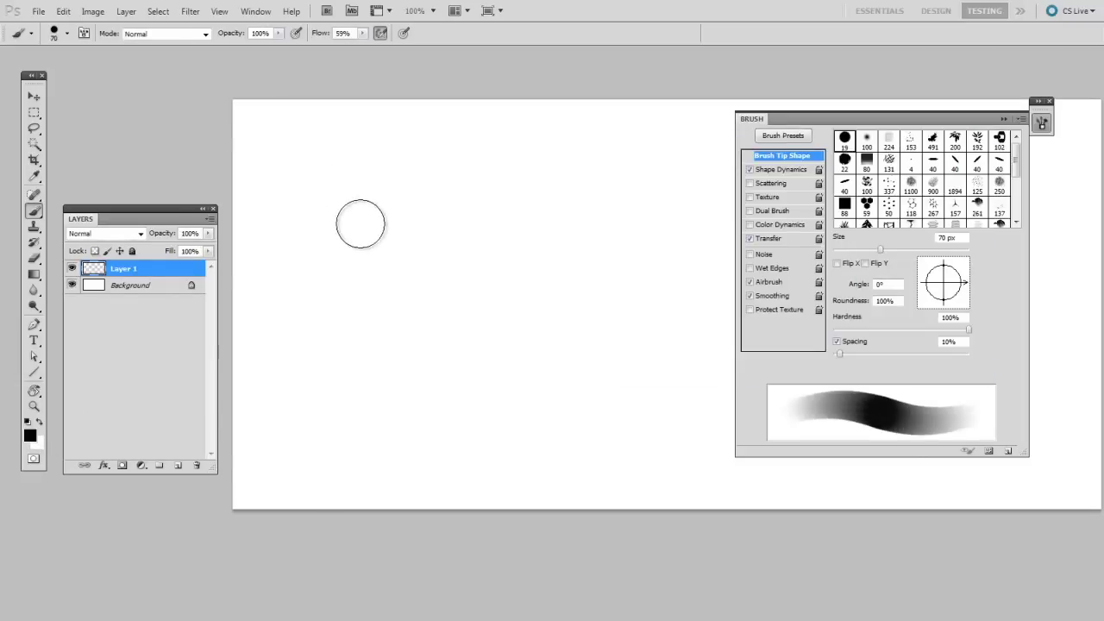
pyautogui.click(312, 179)
pyautogui.moveTo(304, 181); pyautogui.dragTo(632, 181)
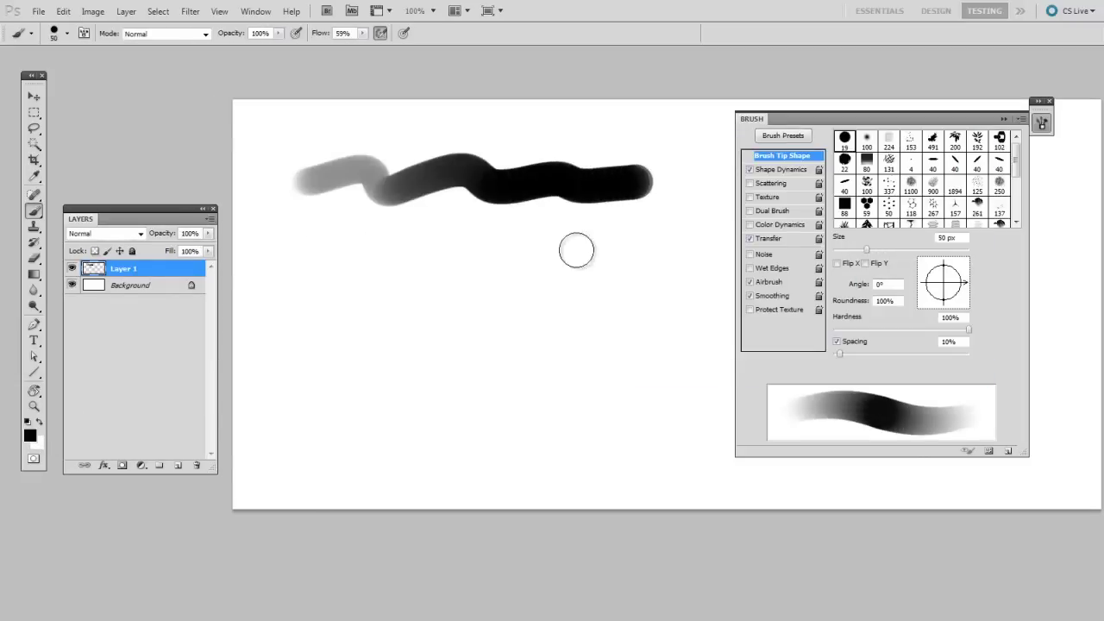
pyautogui.moveTo(325, 256)
pyautogui.mouseDown()
pyautogui.moveTo(407, 270)
pyautogui.moveTo(634, 264)
pyautogui.mouseUp()
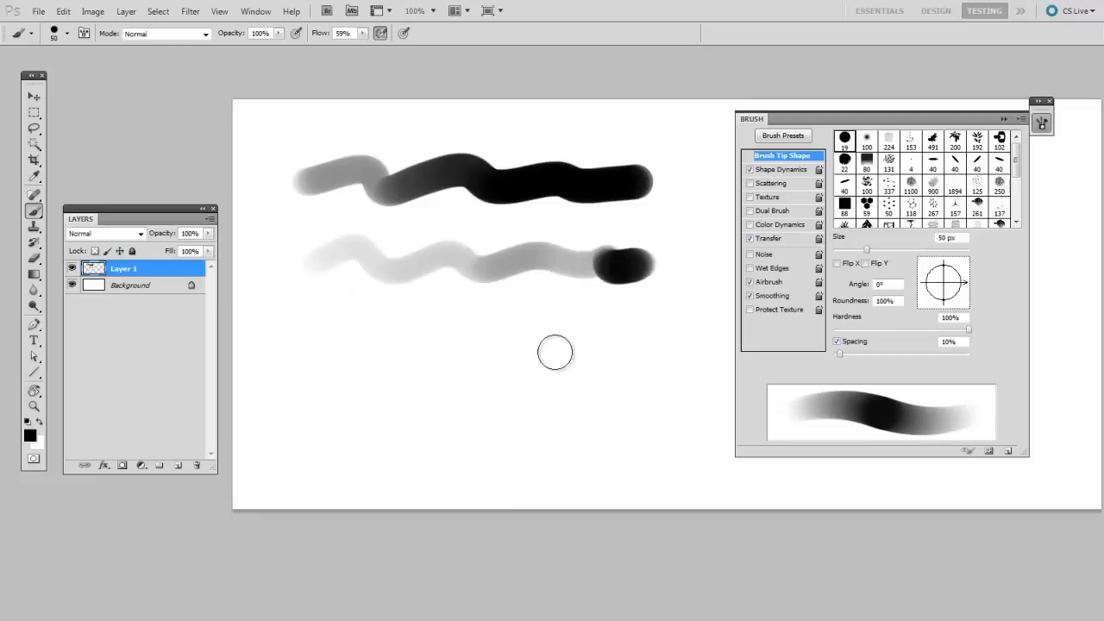
pyautogui.moveTo(555, 350); pyautogui.dragTo(523, 355)
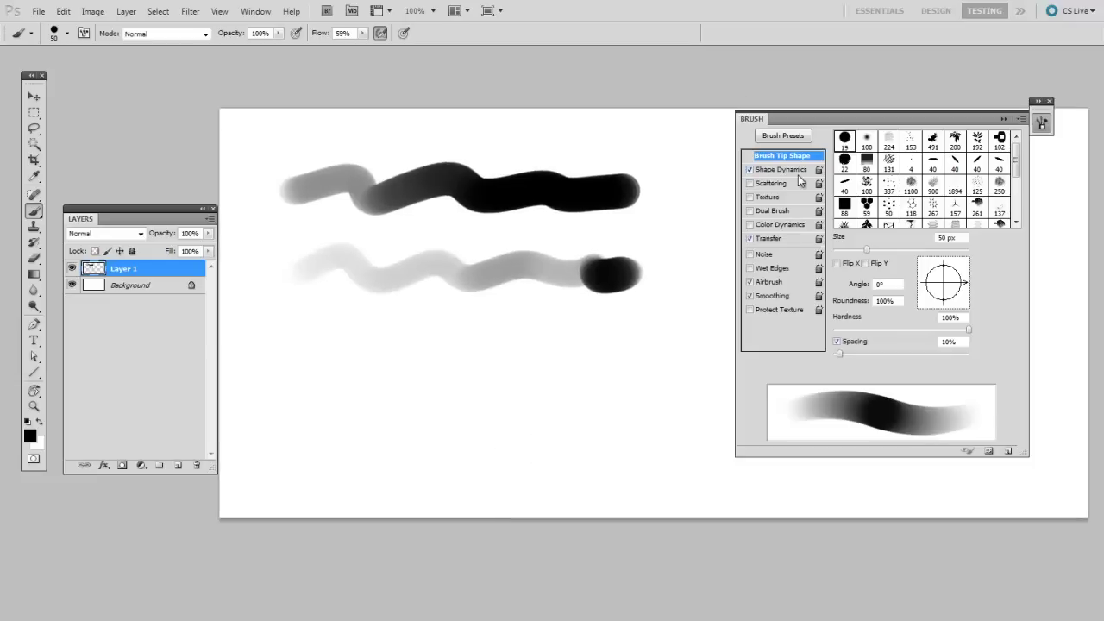
# Turn off Shape Dynamics and bring up the Transfer opacity and flow settings.
pyautogui.click(749, 169)
pyautogui.click(770, 238)
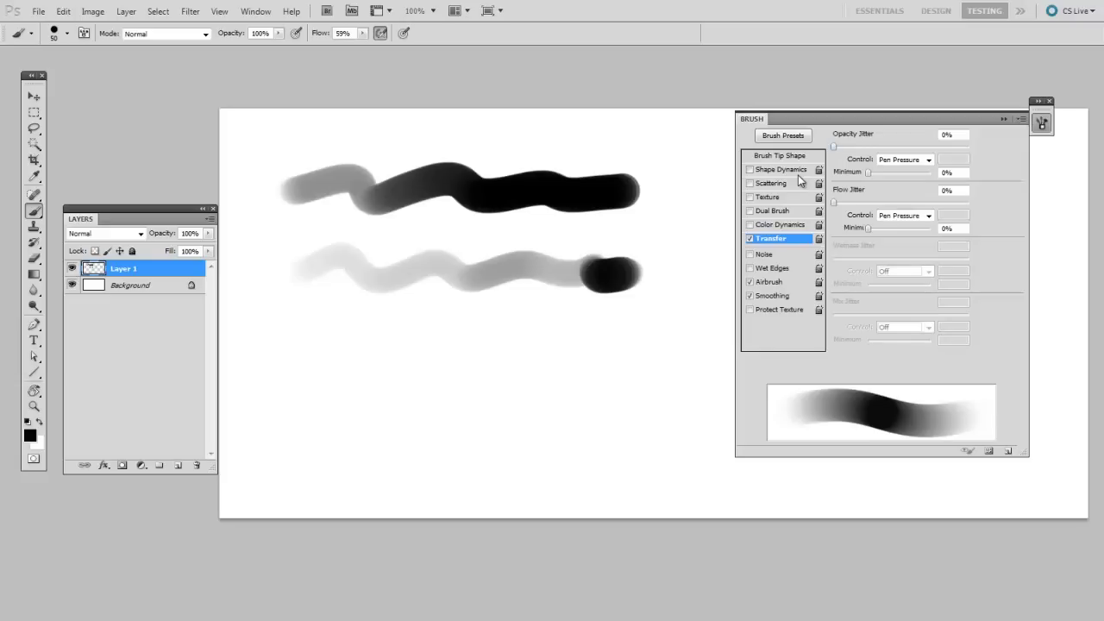
pyautogui.moveTo(833, 202); pyautogui.dragTo(837, 201)
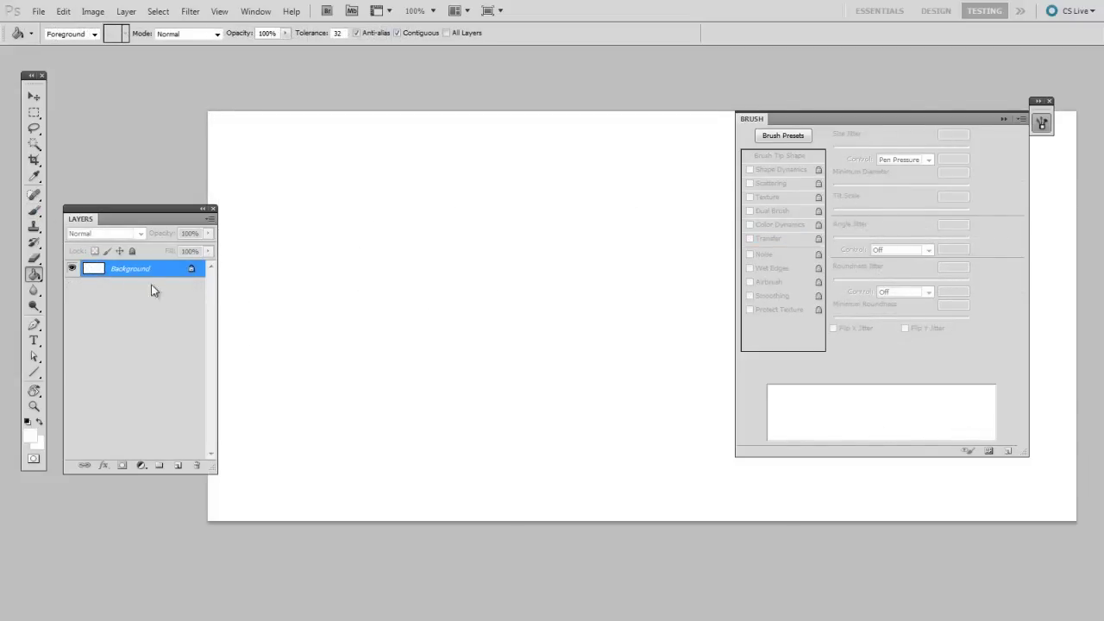
# Switch to the Brush tool and set Transfer Opacity Jitter Control to Pen Pressure.
pyautogui.press('b')
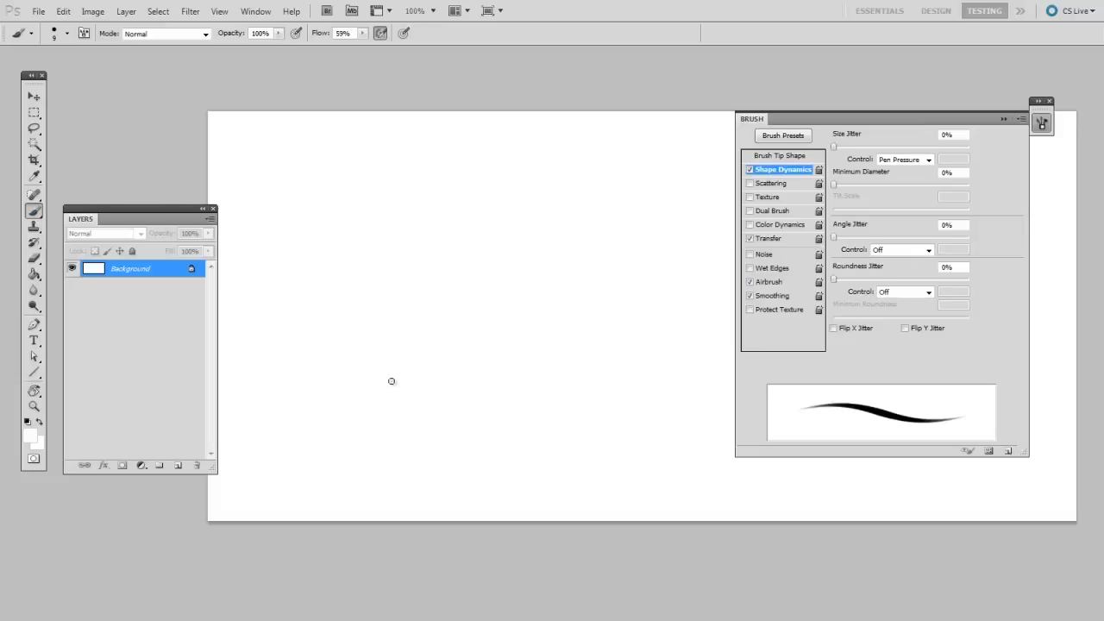
pyautogui.scroll(-1, 444, 330)
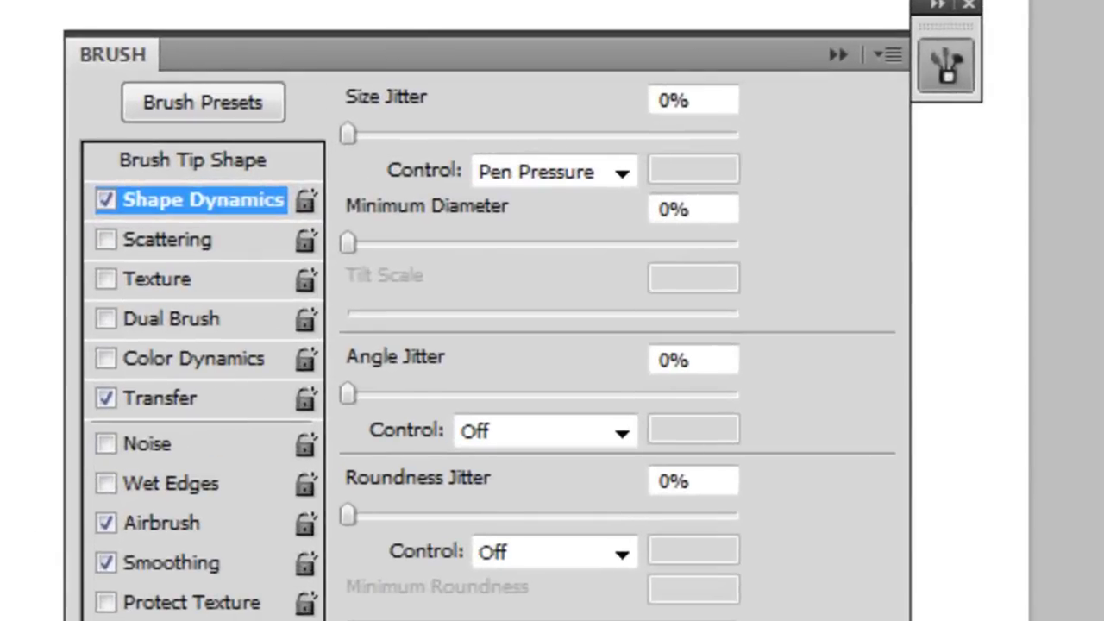
pyautogui.click(207, 404)
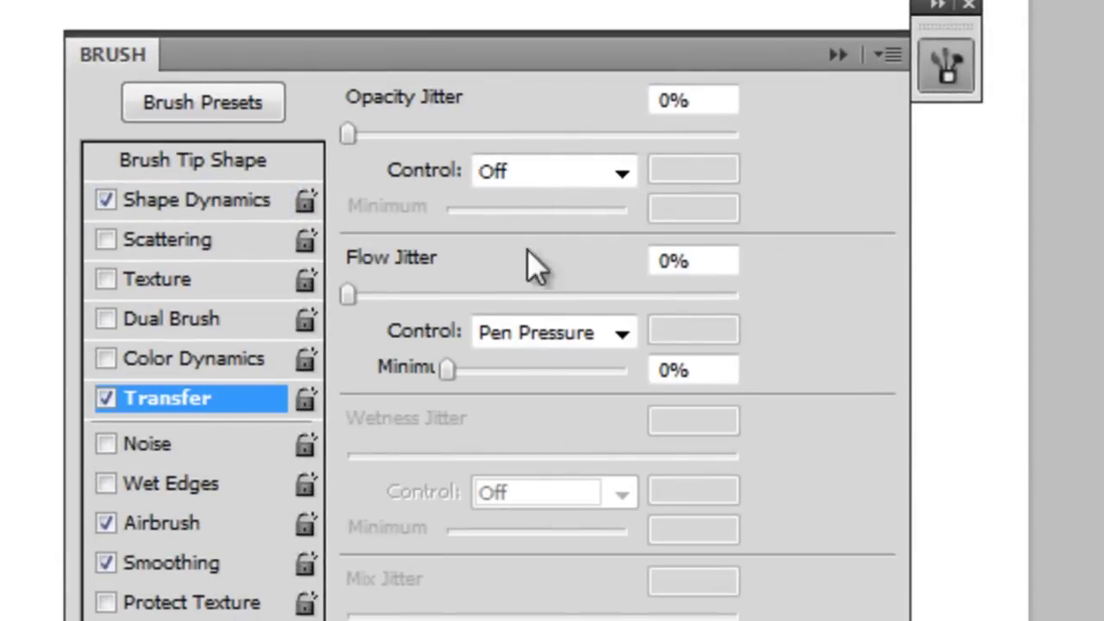
pyautogui.click(547, 173)
pyautogui.click(592, 273)
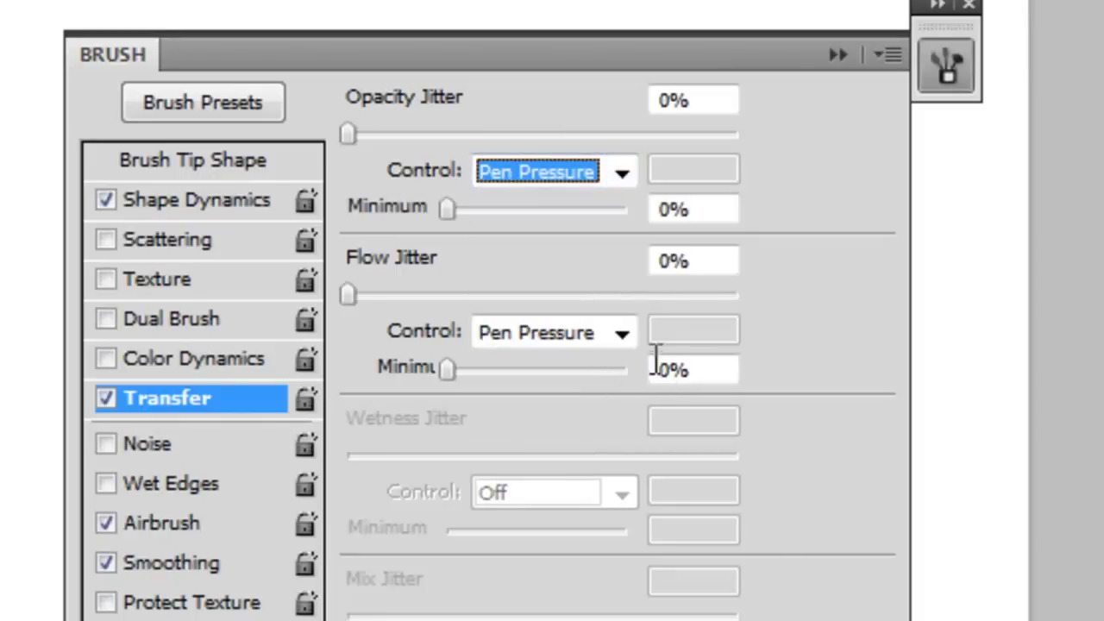
# Keep Shape Dynamics Size Jitter at 0% with Pen Pressure controlling size.
pyautogui.click(198, 200)
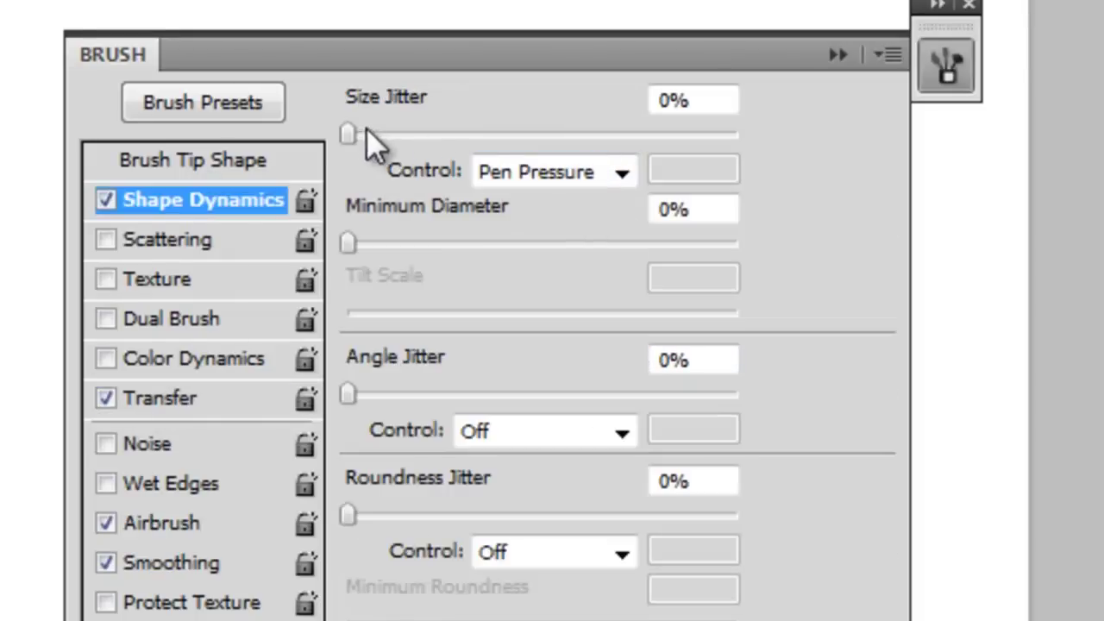
pyautogui.moveTo(349, 133)
pyautogui.mouseDown()
pyautogui.moveTo(457, 131)
pyautogui.moveTo(348, 134)
pyautogui.mouseUp()
pyautogui.click(581, 175)
pyautogui.click(586, 175)
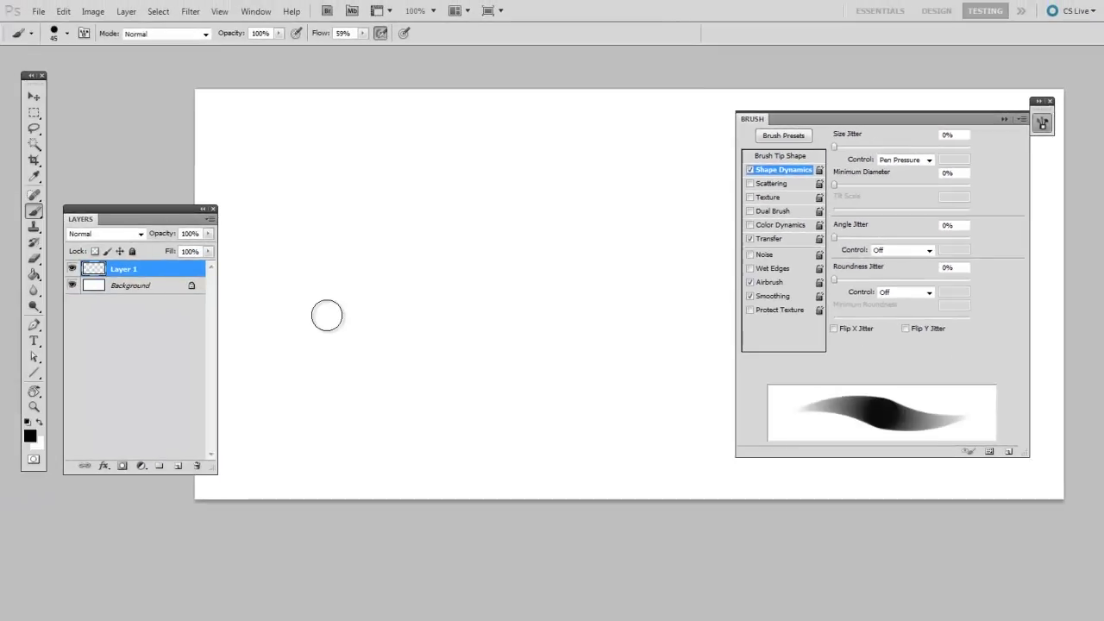
# Paint two tapered strokes at 35 px, then three more at 25 px.
pyautogui.press('[')
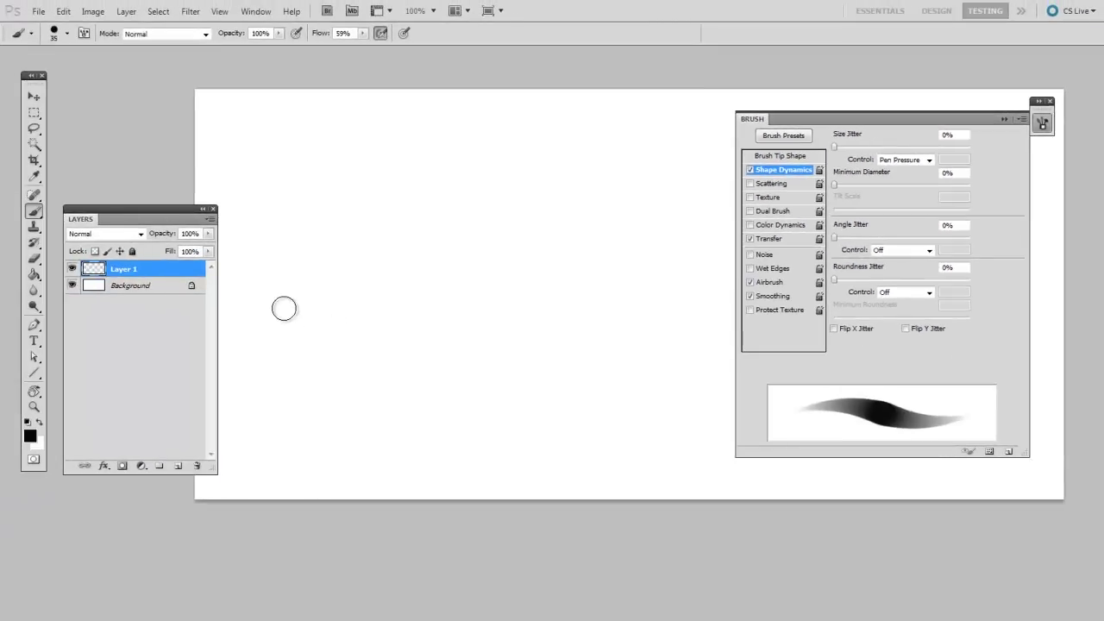
pyautogui.moveTo(300, 294)
pyautogui.mouseDown()
pyautogui.moveTo(372, 264)
pyautogui.moveTo(490, 252)
pyautogui.moveTo(678, 267)
pyautogui.mouseUp()
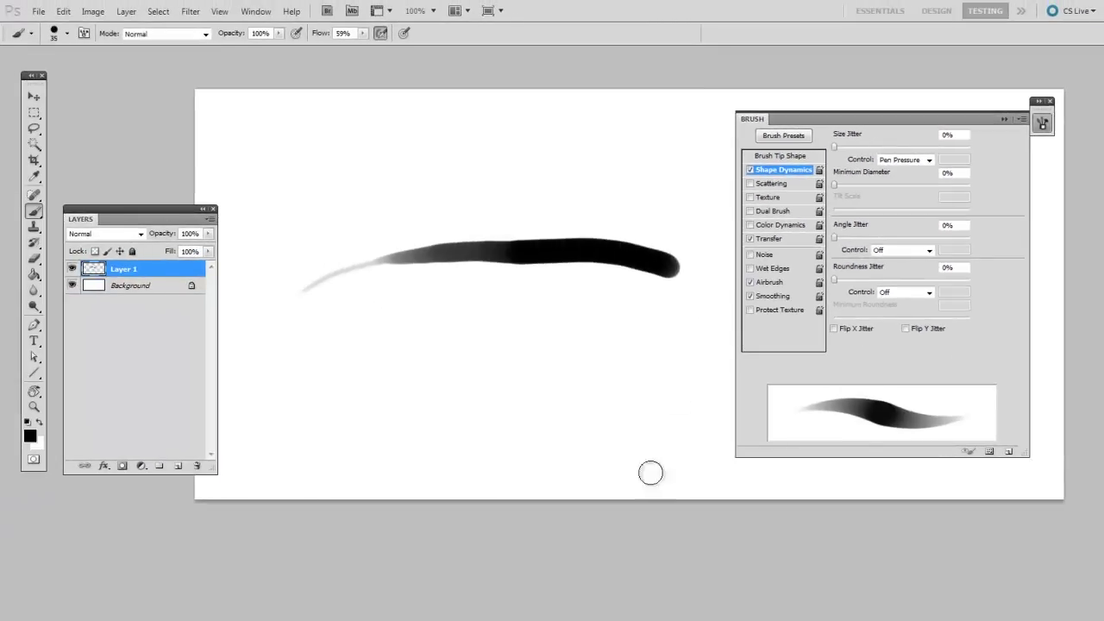
pyautogui.moveTo(323, 342)
pyautogui.mouseDown()
pyautogui.moveTo(518, 320)
pyautogui.moveTo(692, 321)
pyautogui.mouseUp()
pyautogui.press('[')
pyautogui.moveTo(283, 250); pyautogui.dragTo(541, 152)
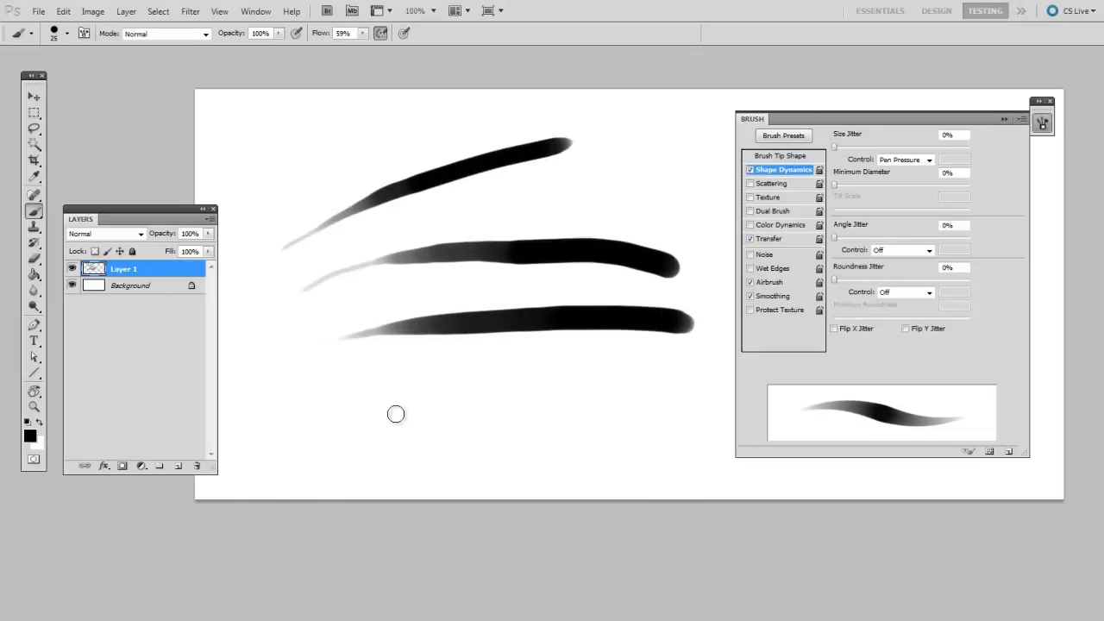
pyautogui.moveTo(354, 403); pyautogui.dragTo(608, 377)
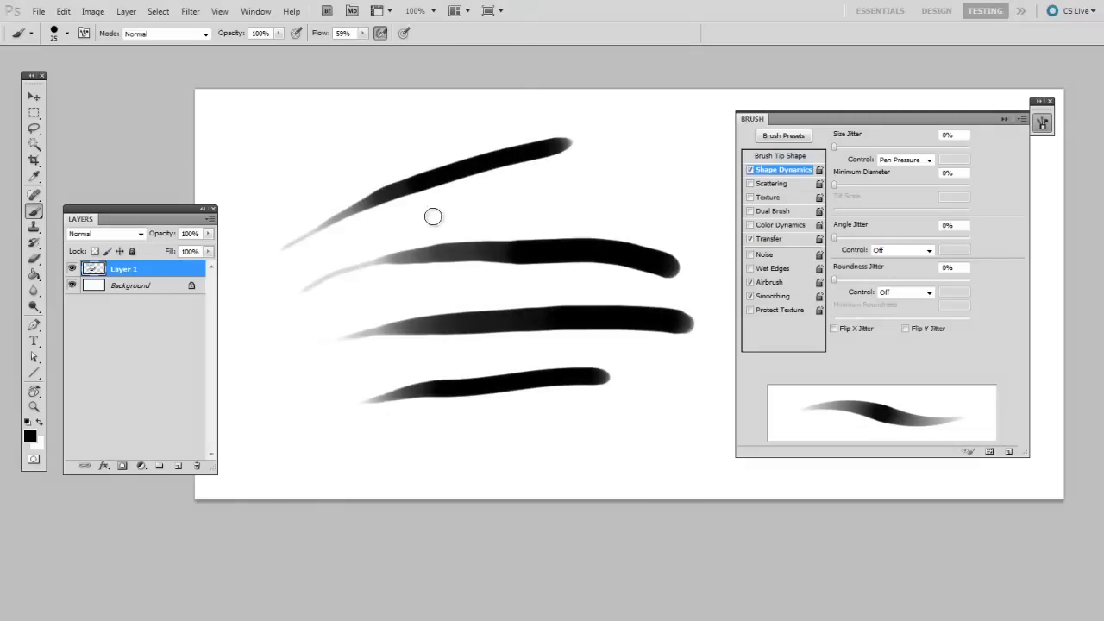
pyautogui.moveTo(436, 215); pyautogui.dragTo(623, 173)
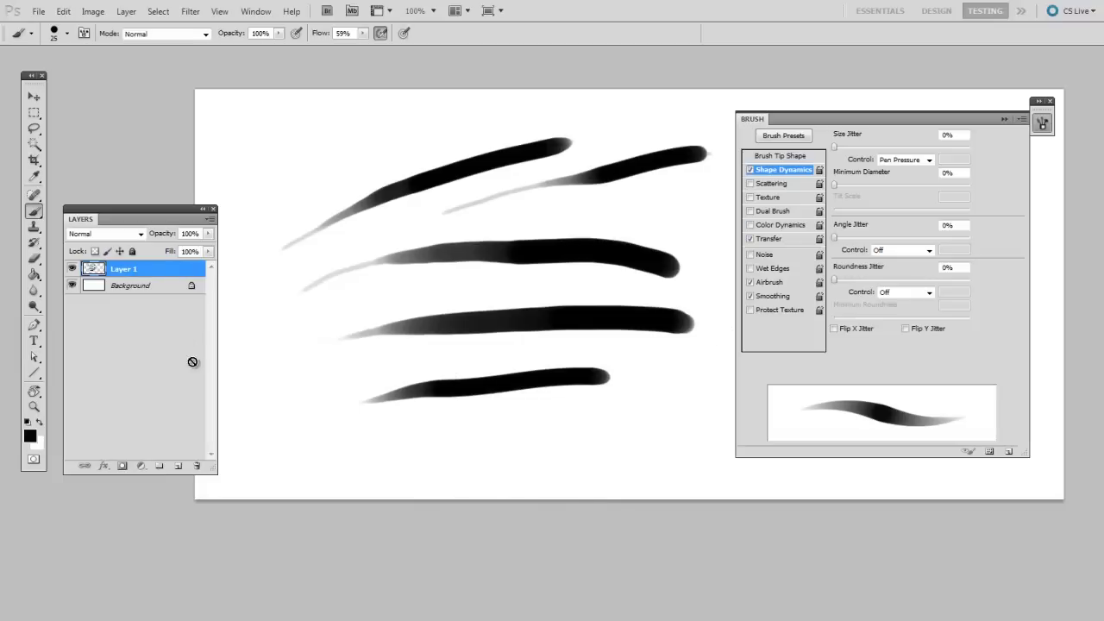
# Delete Layer 1 with its test strokes and add a fresh empty layer.
pyautogui.moveTo(197, 466); pyautogui.dragTo(196, 466)
pyautogui.hotkey('ctrl', 'shift', 'alt', 'n')
pyautogui.rightClick(416, 261)
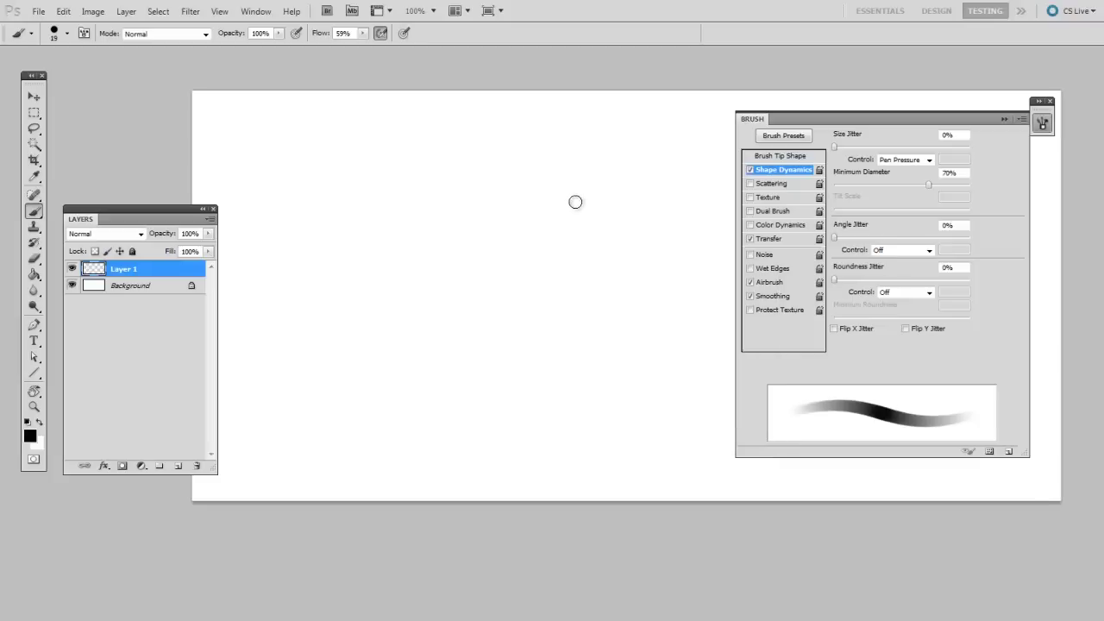
# Paint a grey opacity-fade stroke at the top and a 50 px size-tapered black stroke mid-canvas.
pyautogui.rightClick(575, 202)
pyautogui.press('Return')
pyautogui.moveTo(311, 162); pyautogui.dragTo(642, 168)
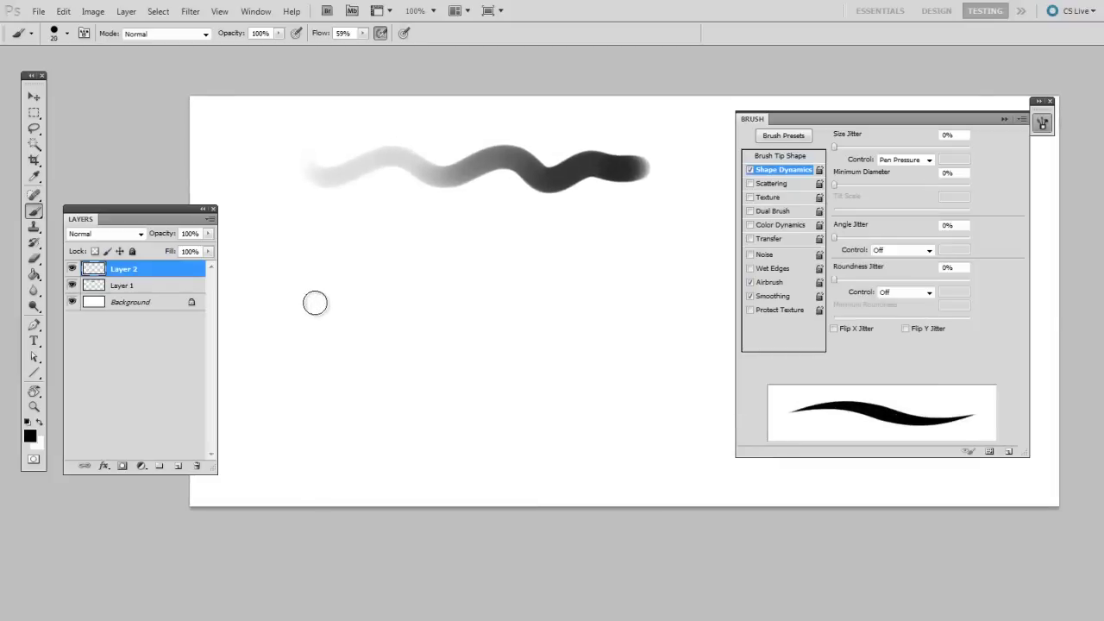
pyautogui.press(']')
pyautogui.press(']')
pyautogui.press(']')
pyautogui.moveTo(299, 285)
pyautogui.mouseDown()
pyautogui.moveTo(348, 261)
pyautogui.moveTo(487, 296)
pyautogui.moveTo(690, 276)
pyautogui.mouseUp()
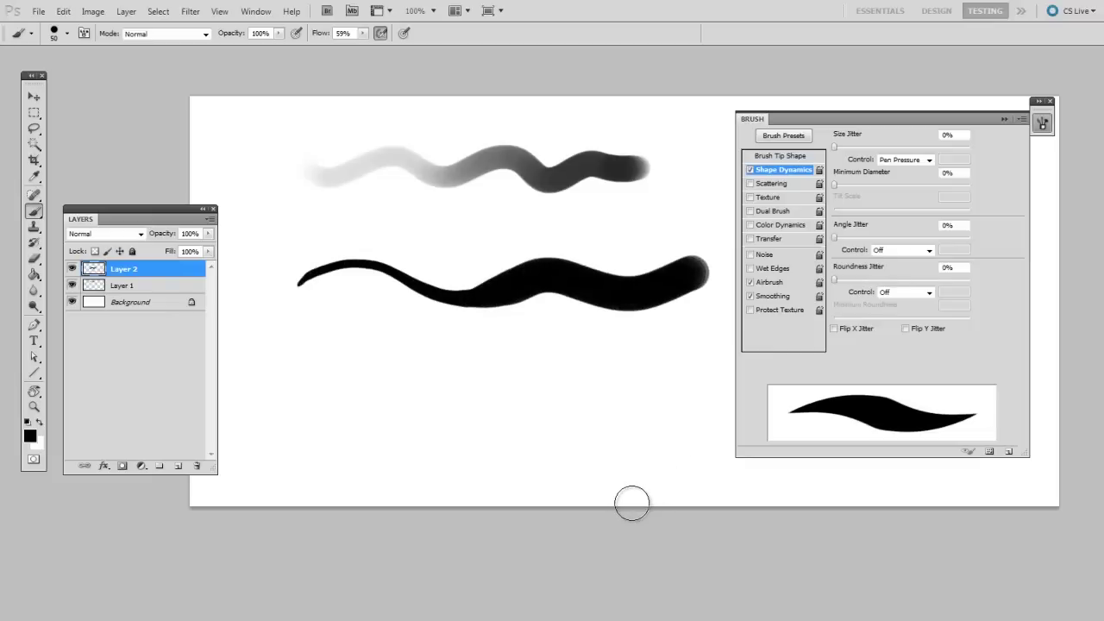
# Pick a smaller round preset, enlarge it to 60 px, and paint a grey-to-black wavy stroke at the bottom.
pyautogui.rightClick(492, 359)
pyautogui.click(527, 433)
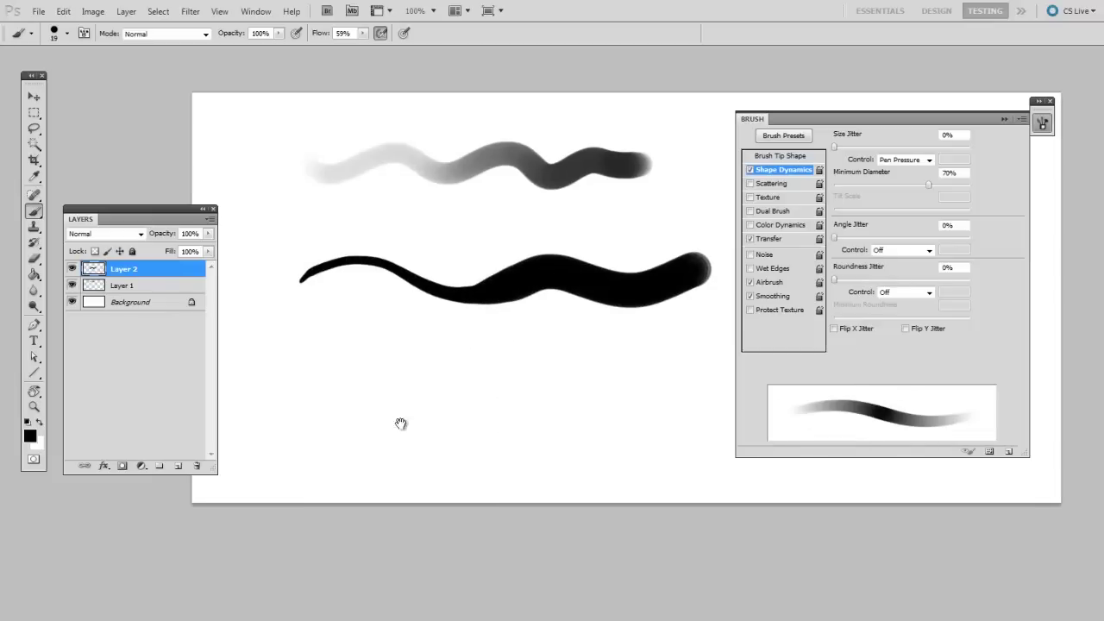
pyautogui.press(']')
pyautogui.press(']')
pyautogui.press(']')
pyautogui.press(']')
pyautogui.moveTo(312, 353); pyautogui.dragTo(699, 375)
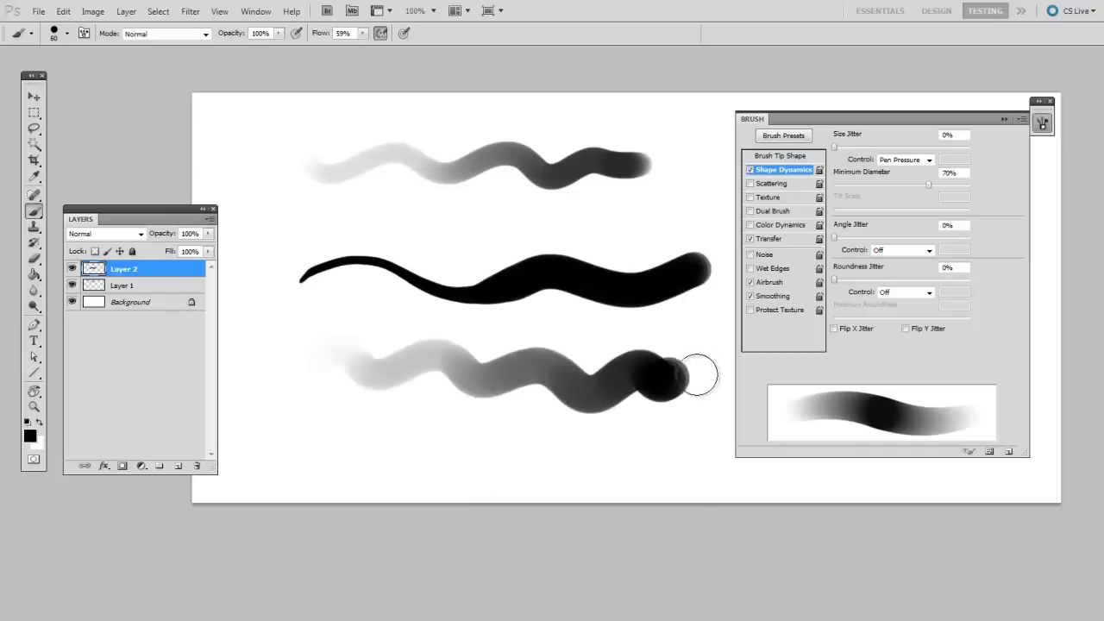
pyautogui.click(699, 375)
pyautogui.moveTo(490, 464); pyautogui.dragTo(466, 439)
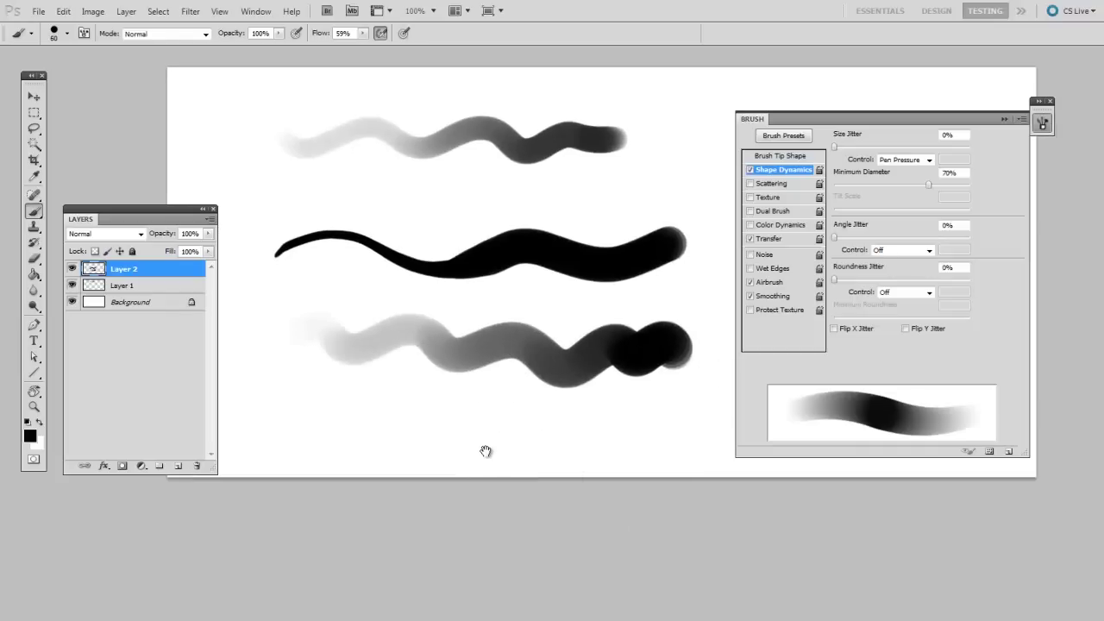